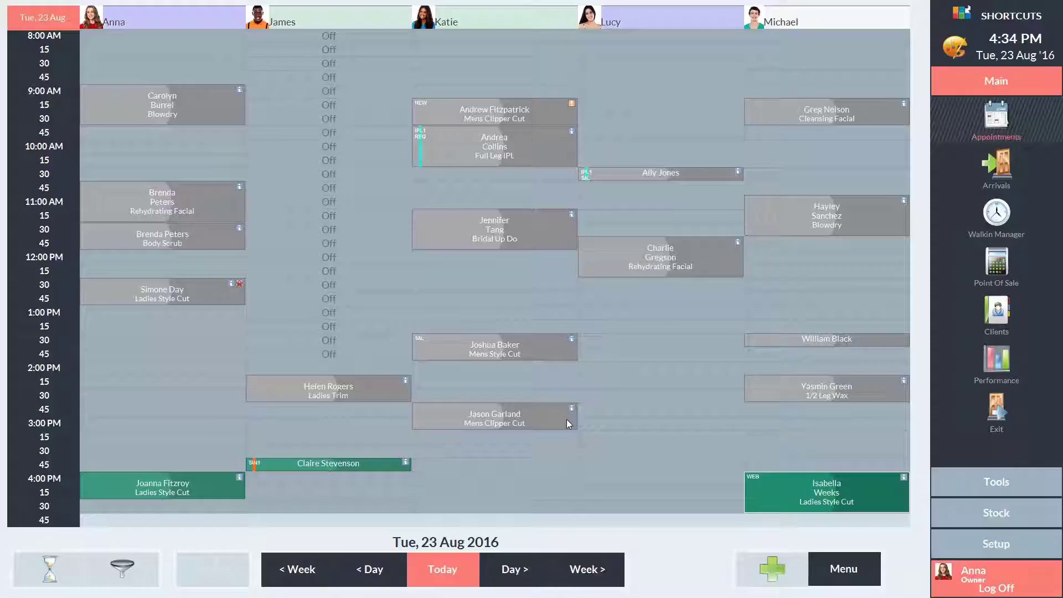
From employee setup, create a new employee level named Apprentice.
left_click(995, 542)
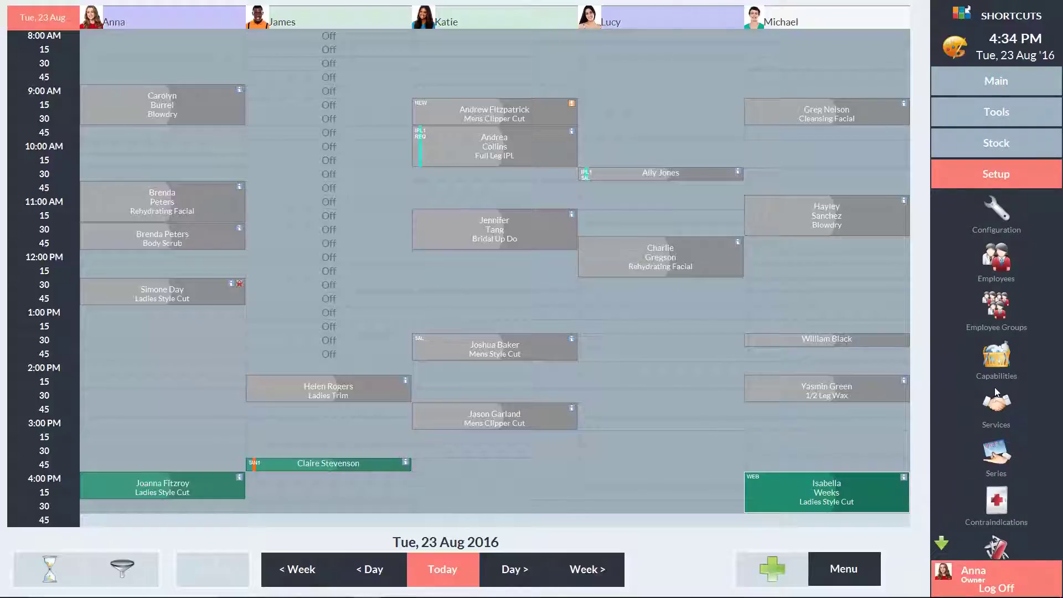
left_click(997, 266)
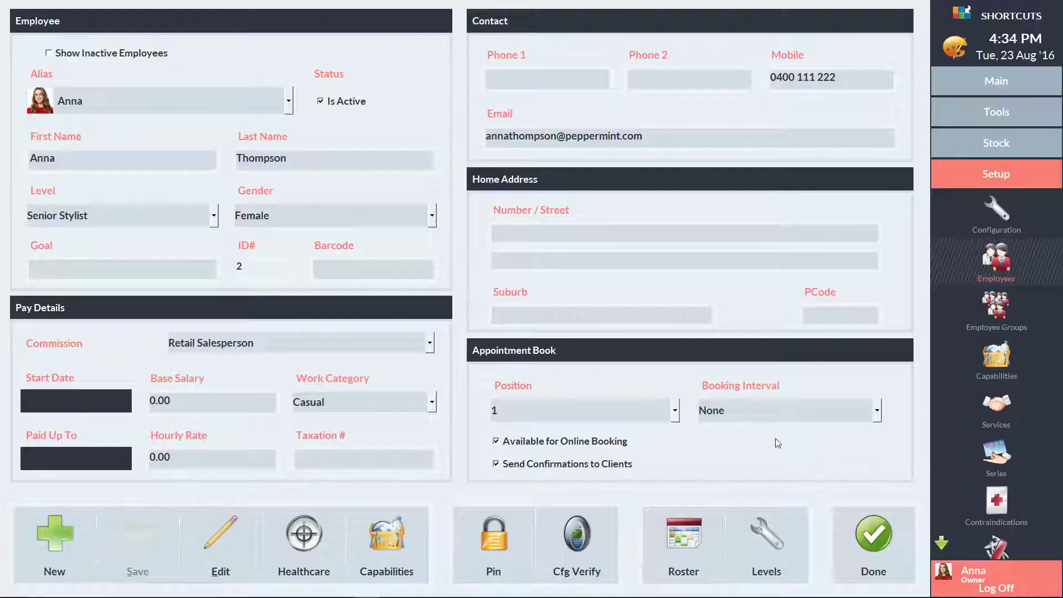
left_click(766, 537)
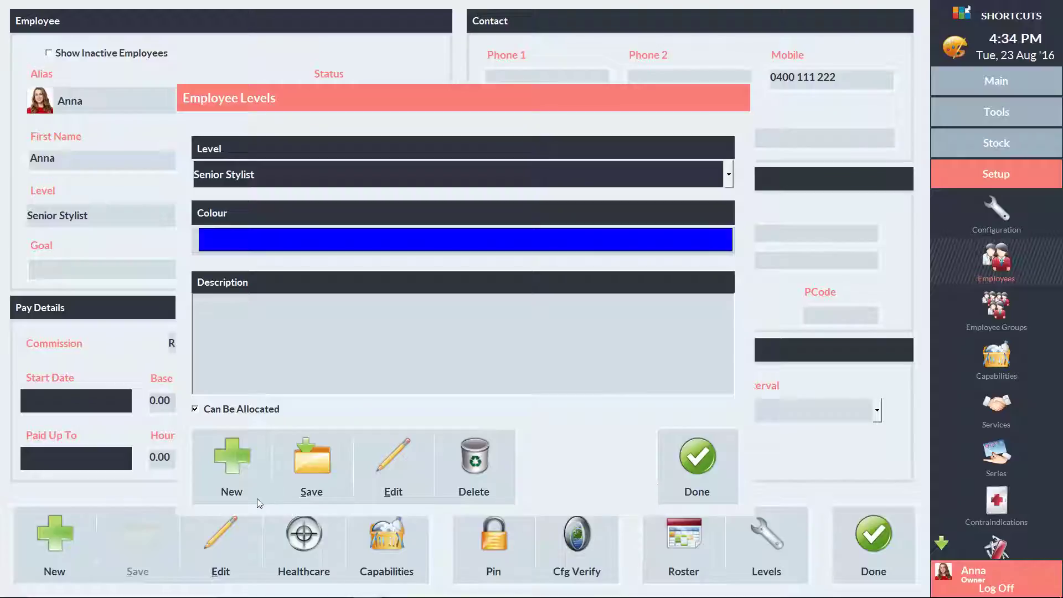
left_click(222, 469)
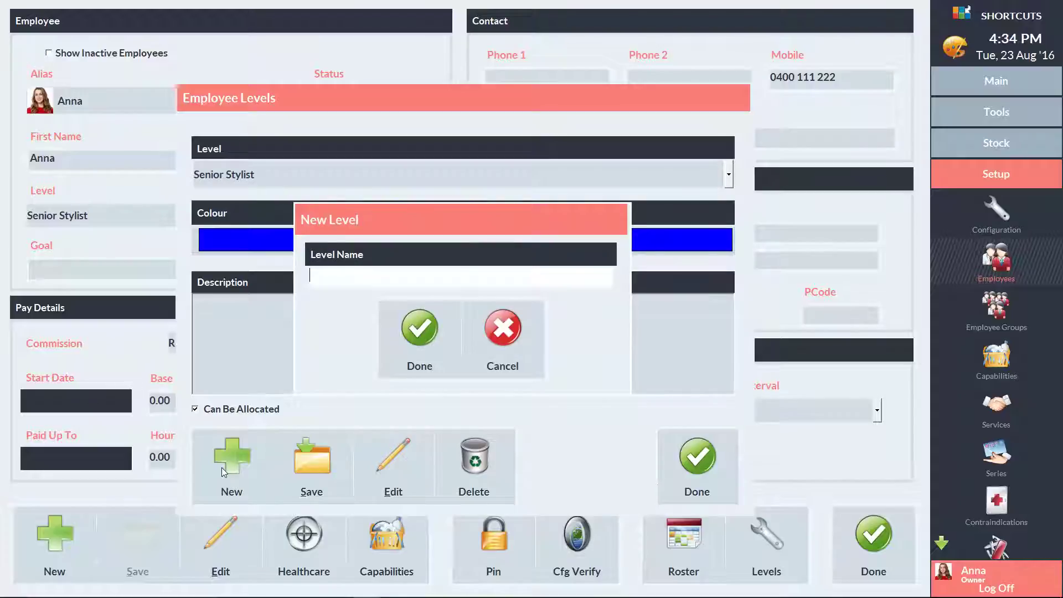
type("Apprentice")
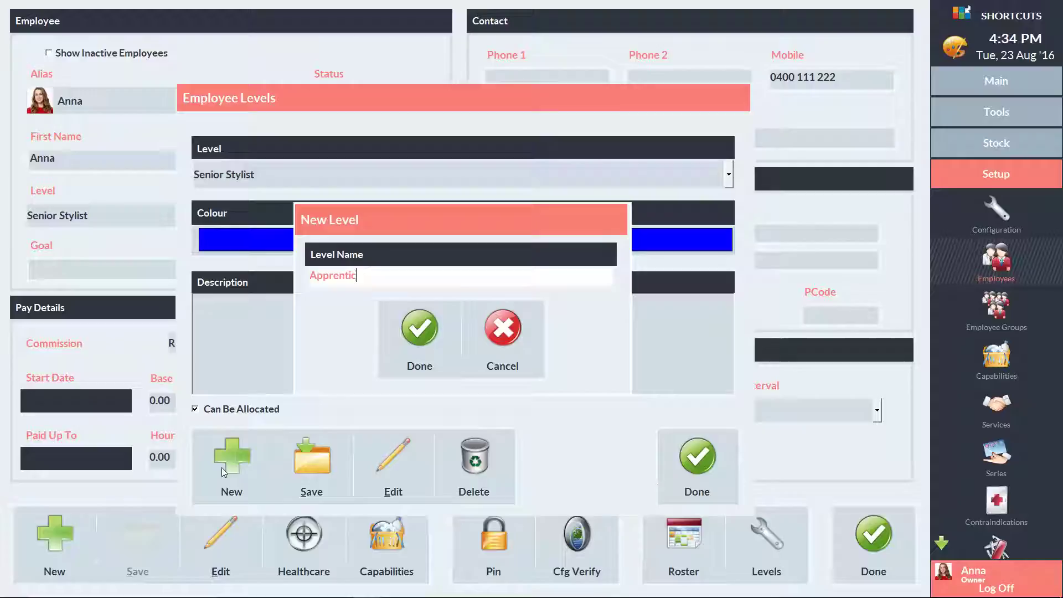
left_click(416, 338)
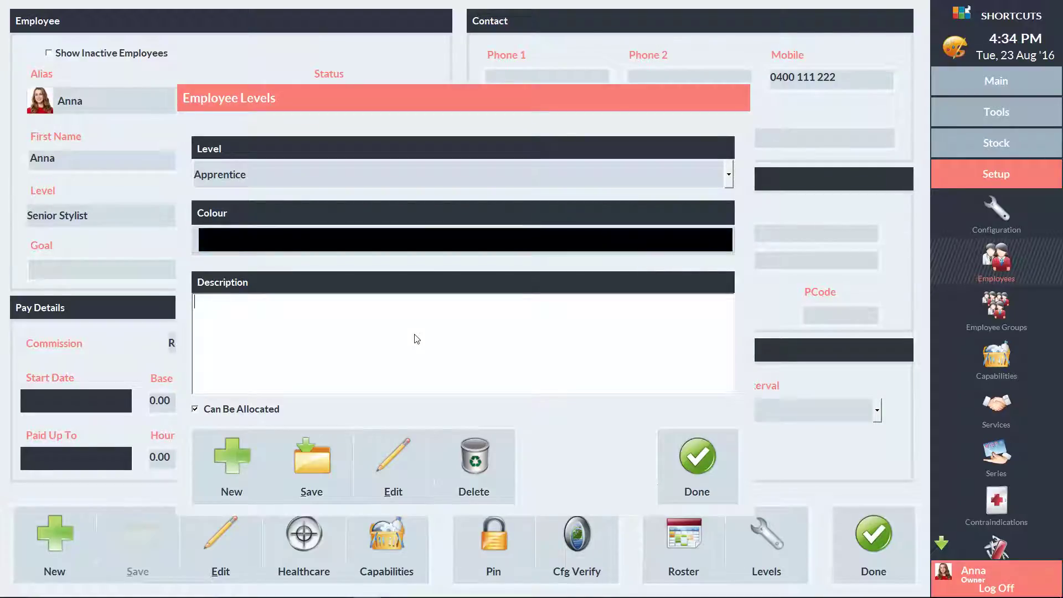
Give the Apprentice level the colour orange, save it, and close the levels manager.
left_click(330, 237)
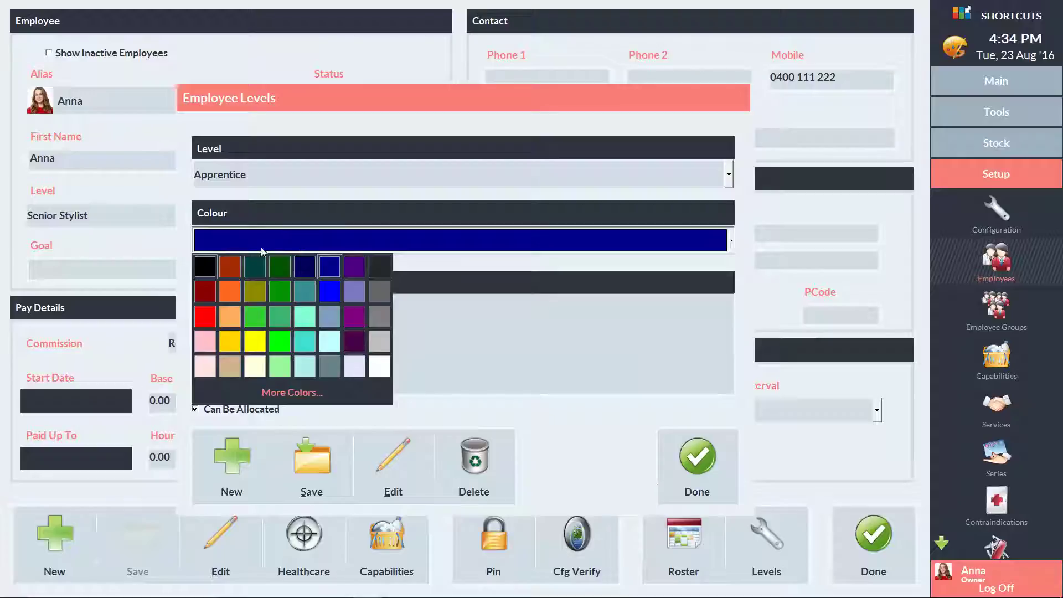
left_click(231, 293)
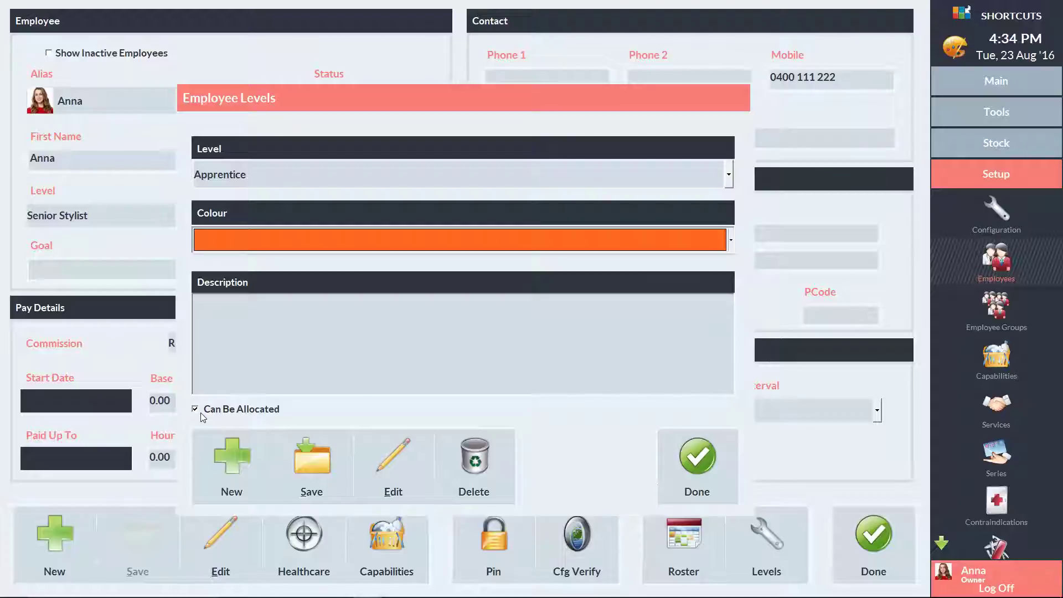
left_click(314, 461)
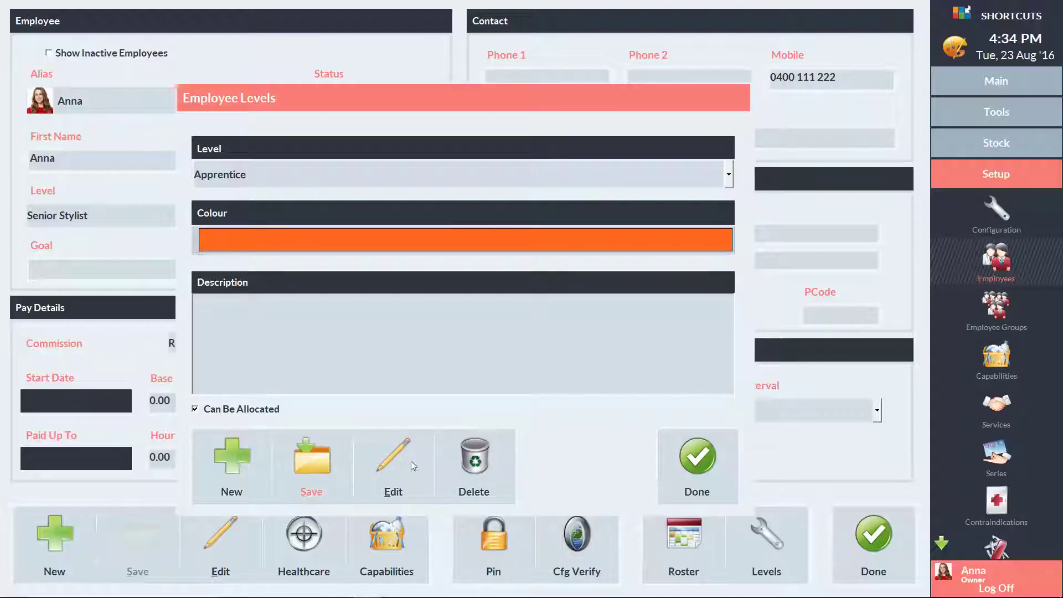
left_click(693, 456)
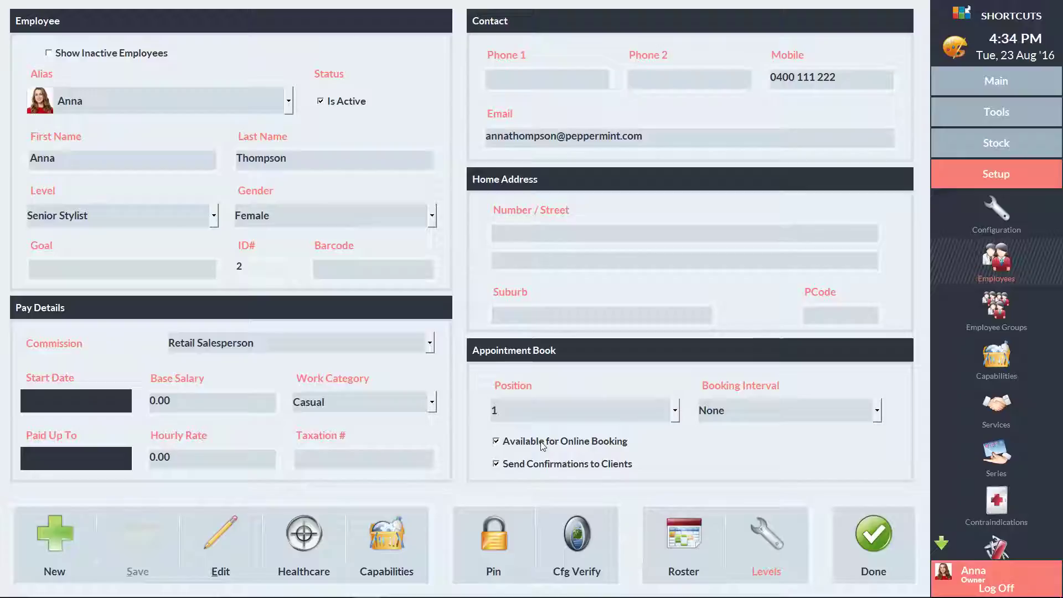
Set the male stylist's level to Apprentice, save, and return to the appointment book.
left_click(171, 99)
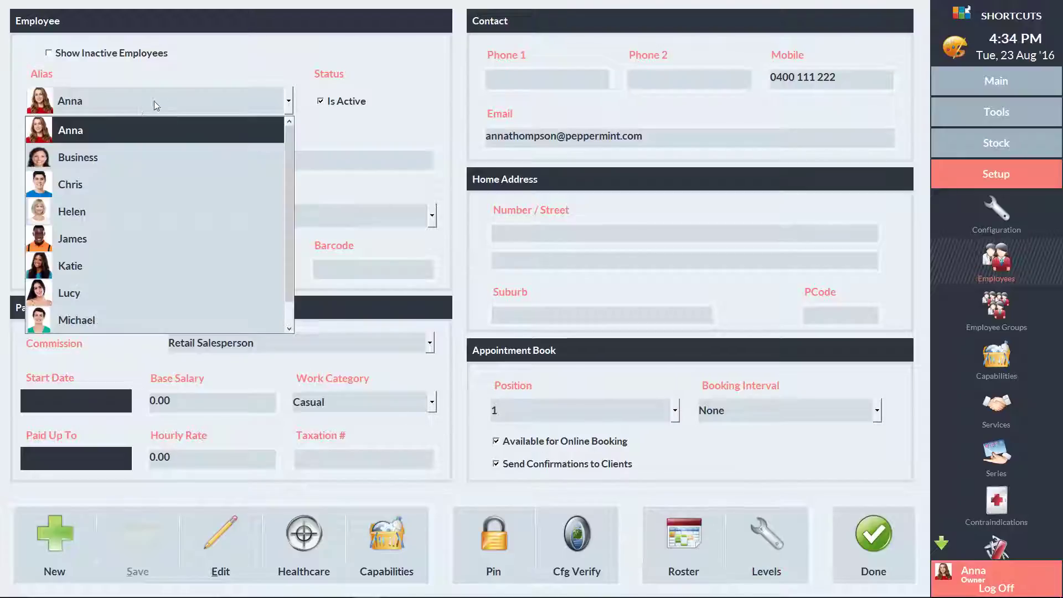
left_click(79, 324)
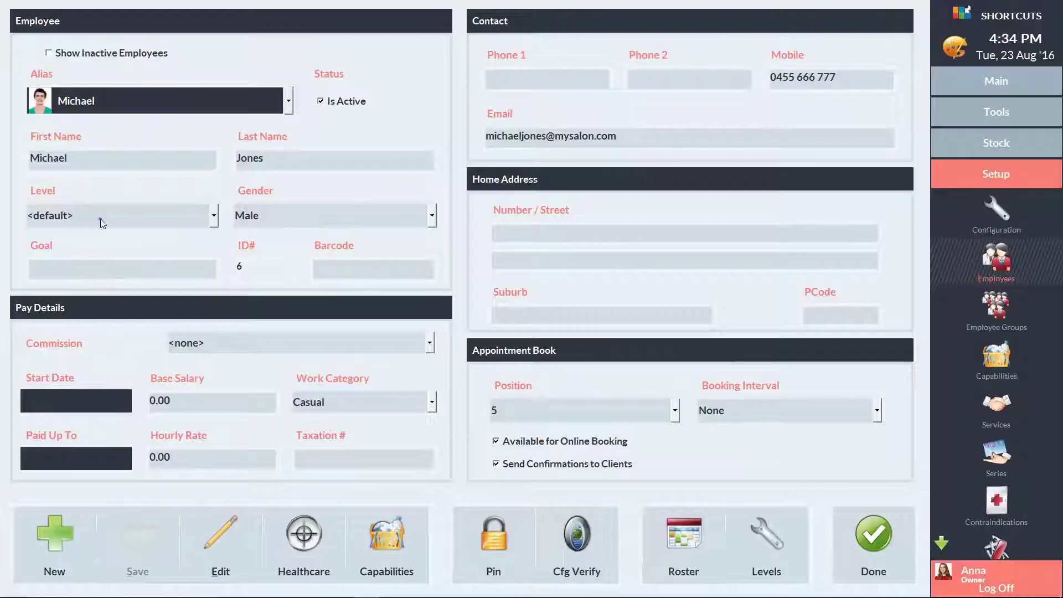
left_click(93, 222)
left_click(82, 334)
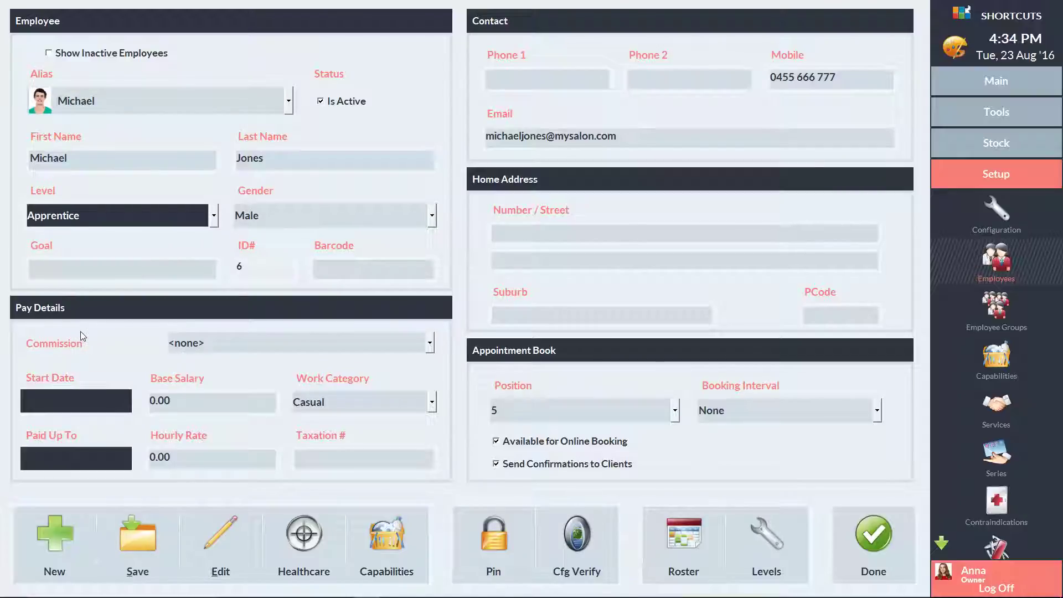
left_click(135, 533)
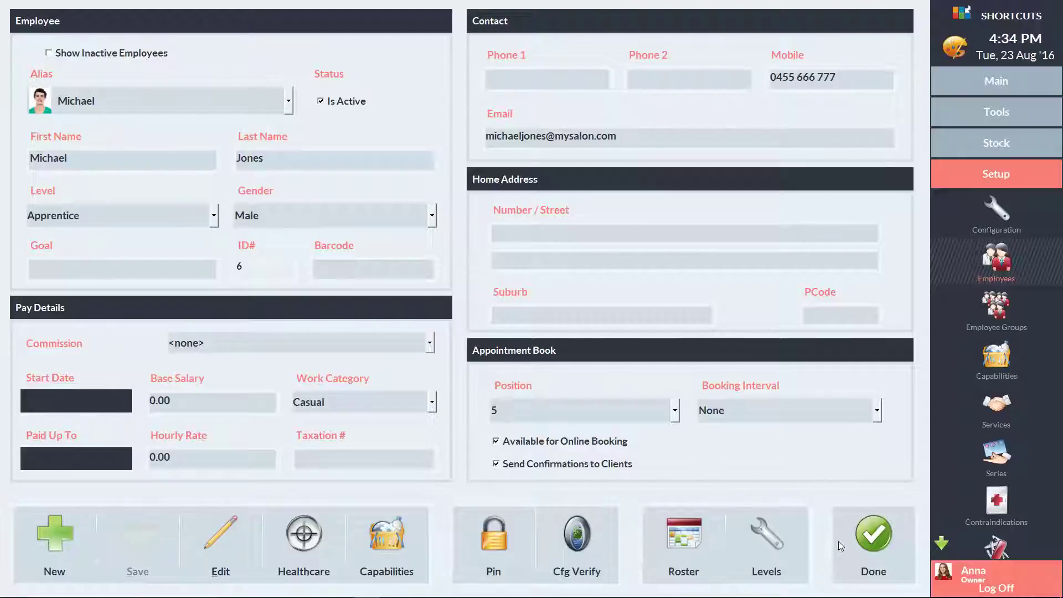
left_click(872, 551)
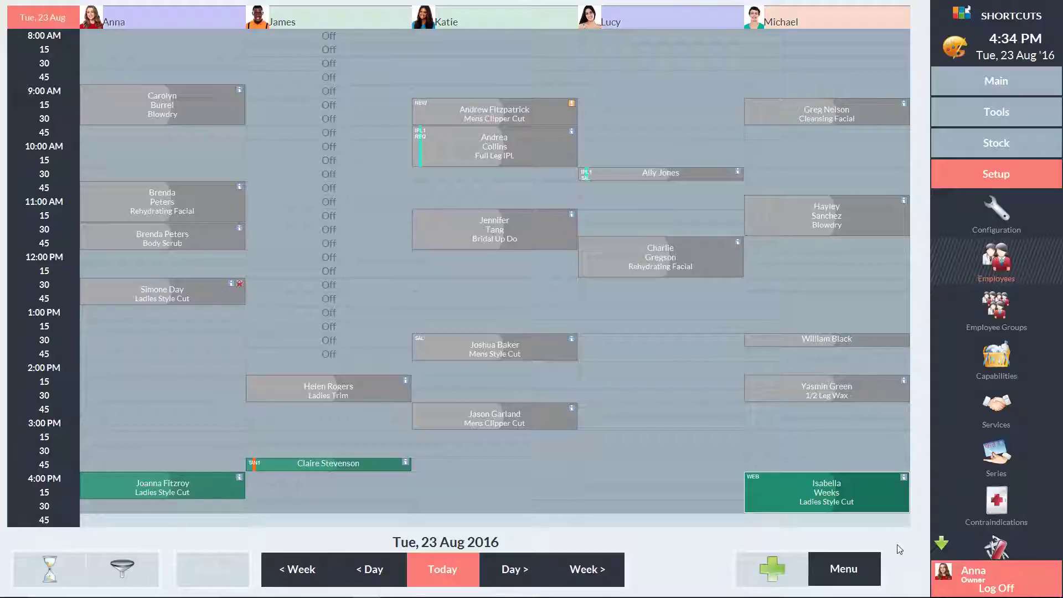
Select Ladies Style Cut under Ladies Cuts in Services setup and open its details.
left_click(997, 406)
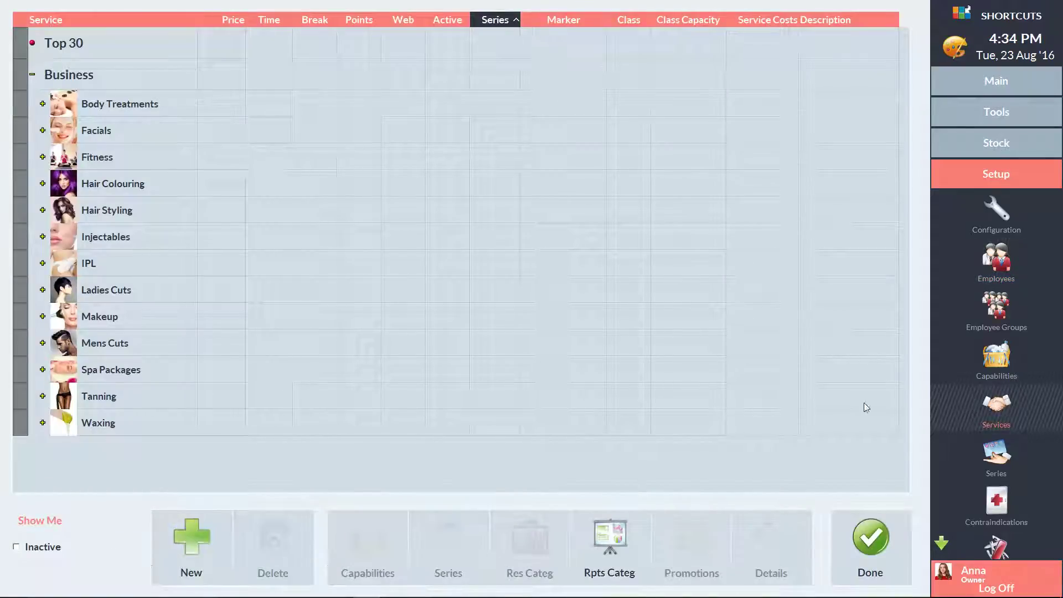
left_click(43, 290)
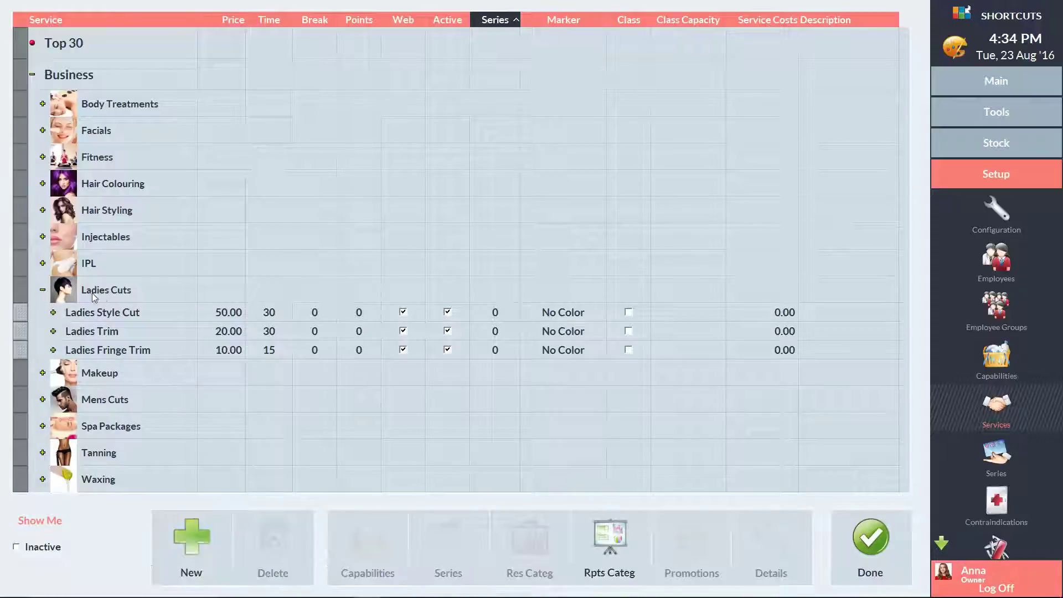
left_click(124, 314)
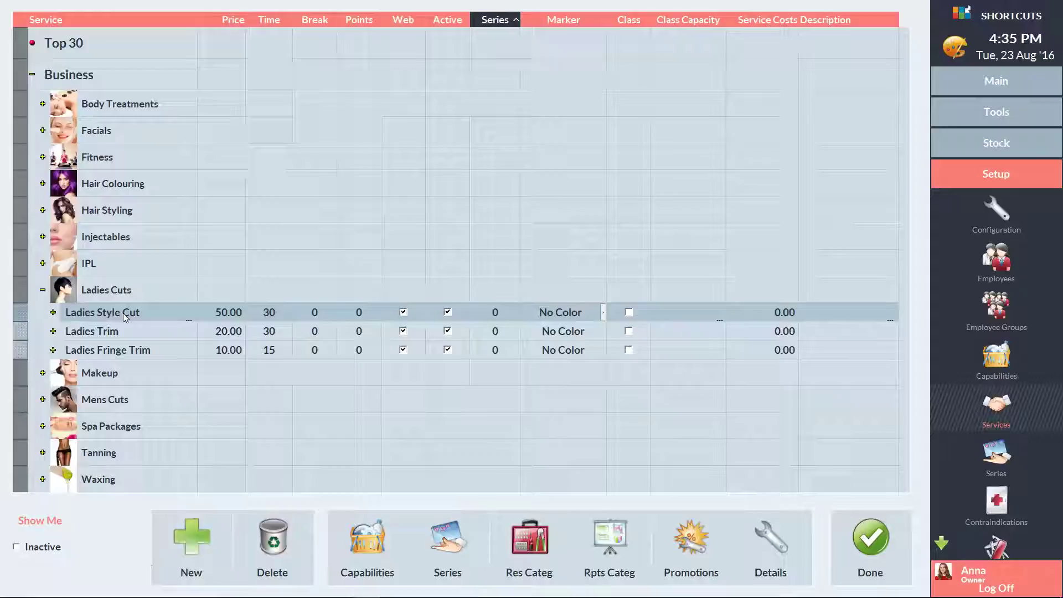
left_click(774, 545)
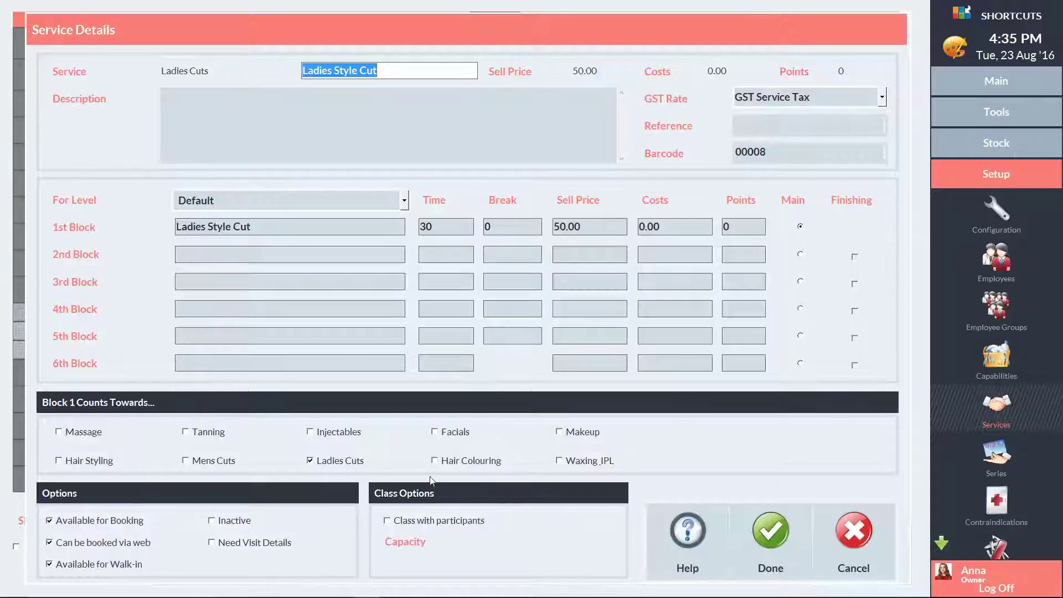
Add an Apprentice-level version taking 45 minutes with sell price 40, and save.
left_click(271, 204)
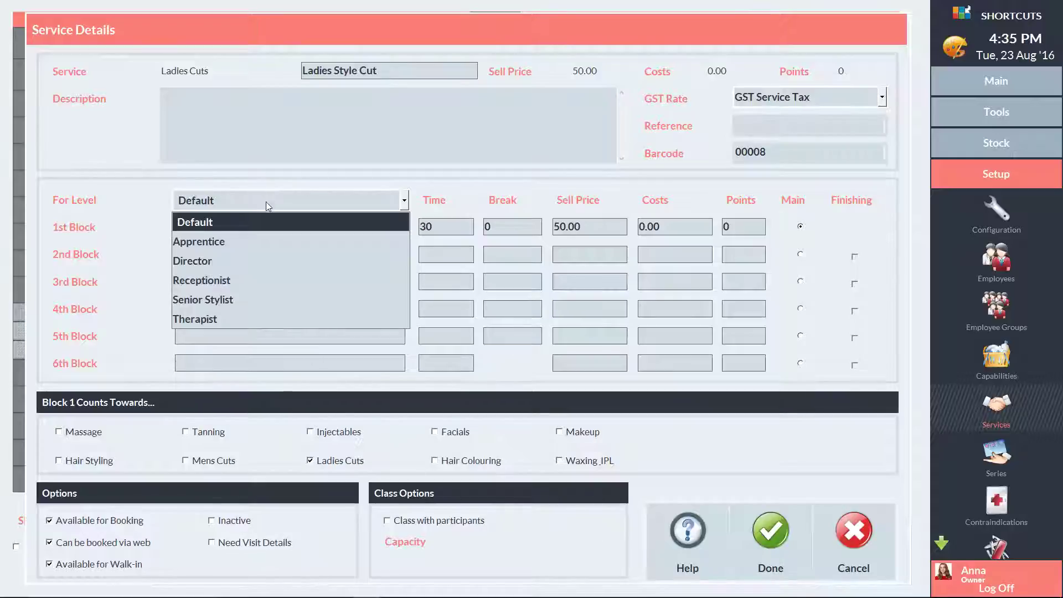
left_click(257, 242)
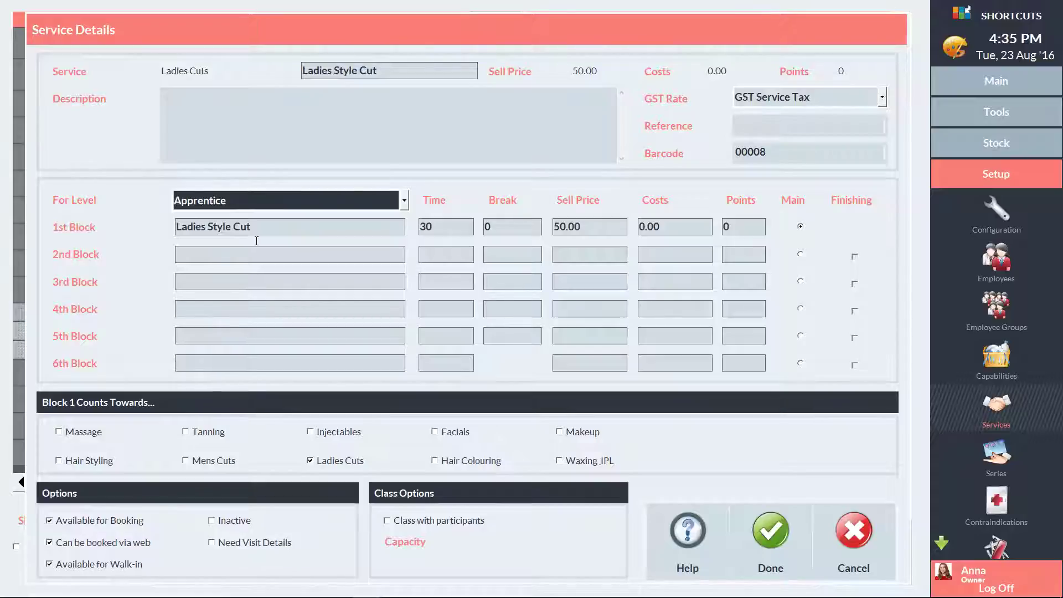
left_click(436, 226)
type("45")
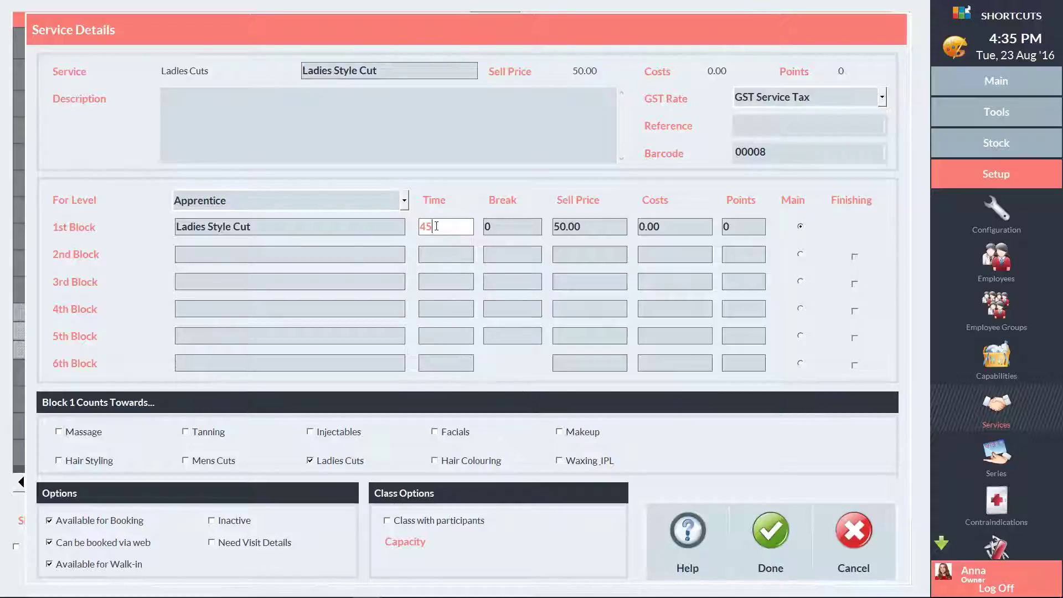
left_click(592, 228)
type("40")
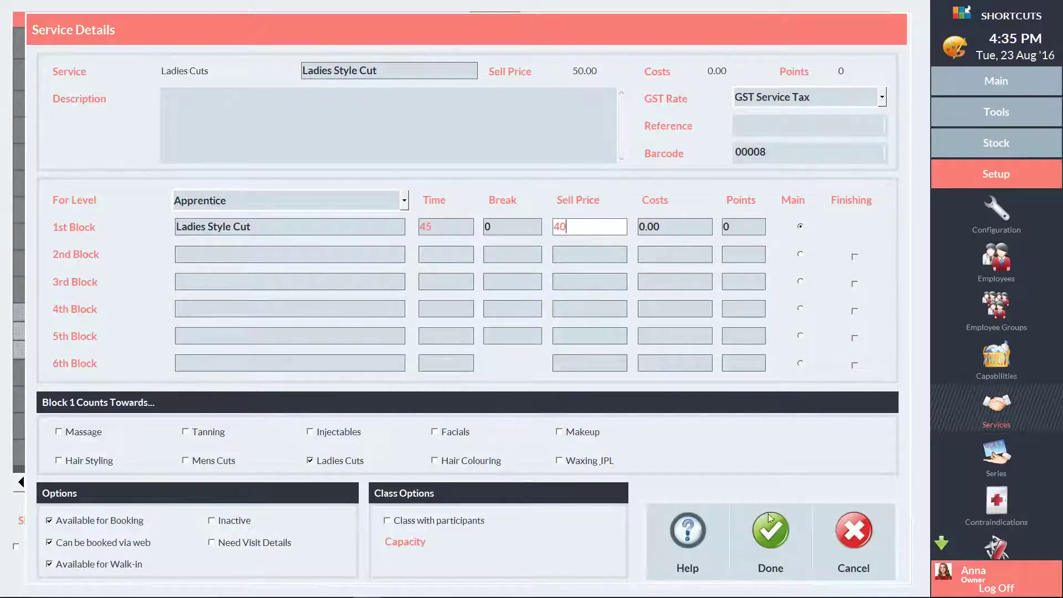
left_click(770, 533)
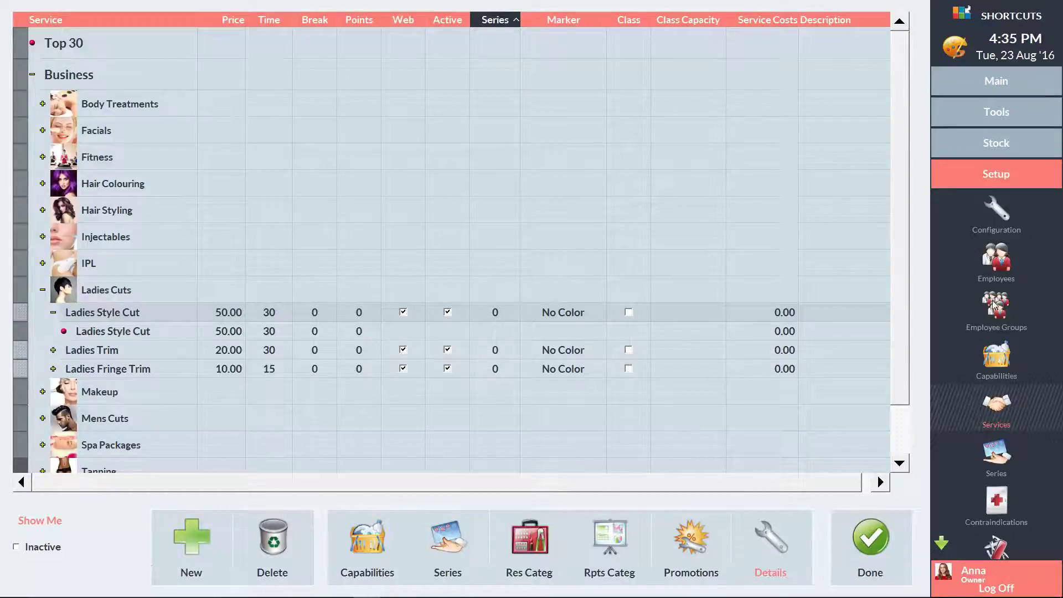
Open Configuration > General > Appointment Book, where resizing moved appointments by level is on.
left_click(996, 210)
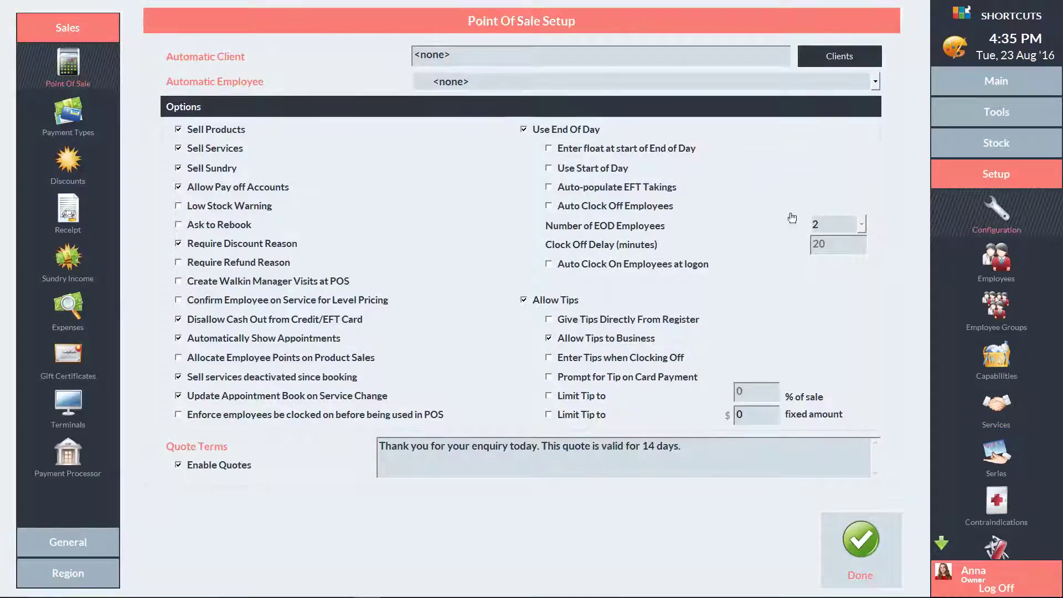
left_click(62, 545)
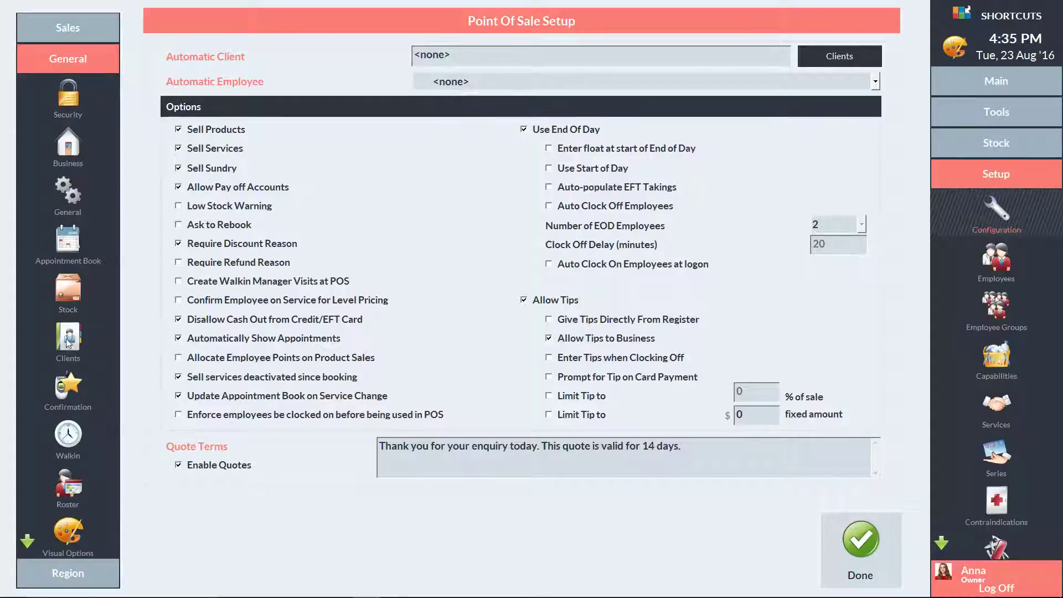
left_click(68, 244)
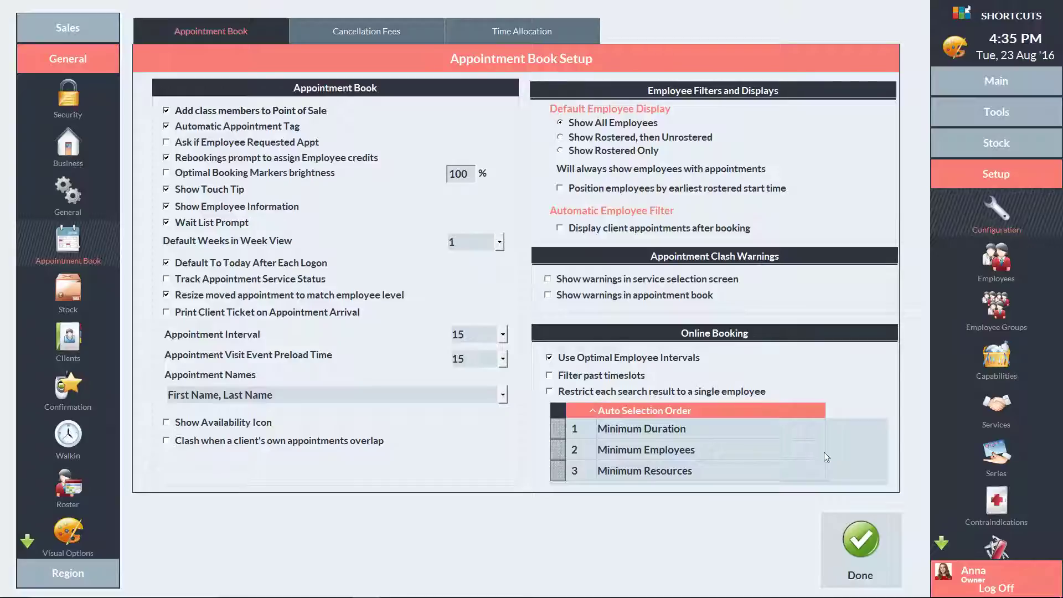
Drag the 4:00 PM Ladies Style Cut into the Apprentice column at 3:15, then back to 4:00 PM.
left_click(860, 545)
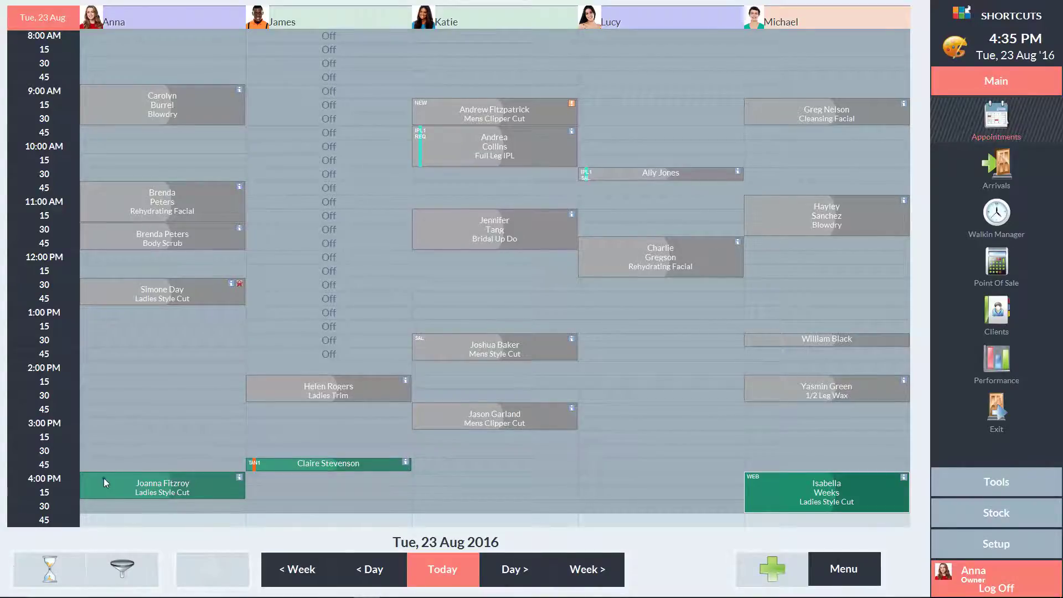
left_click_drag(104, 477, 773, 439)
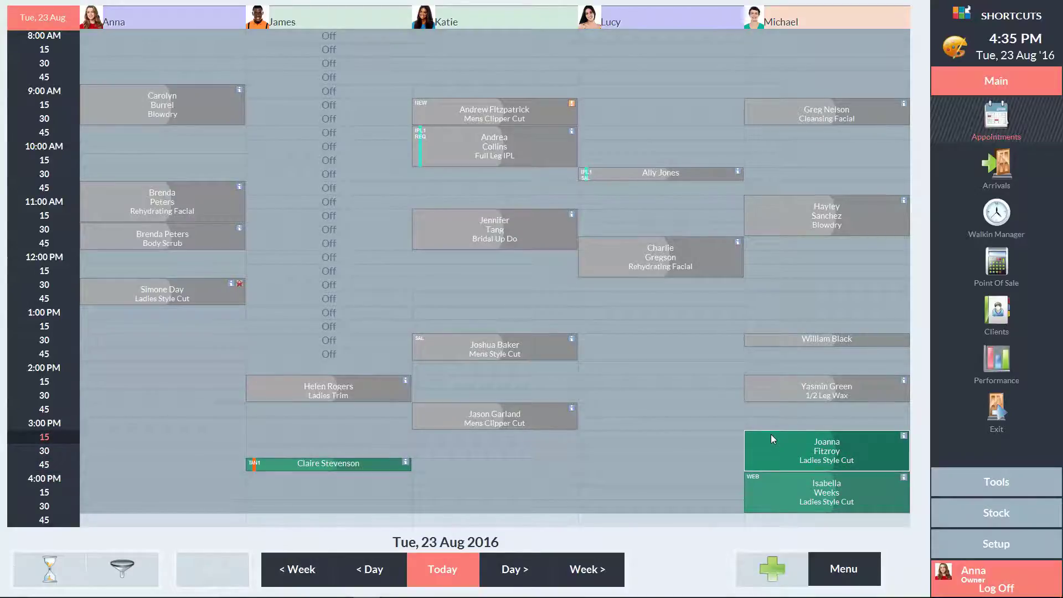
left_click_drag(774, 439, 111, 481)
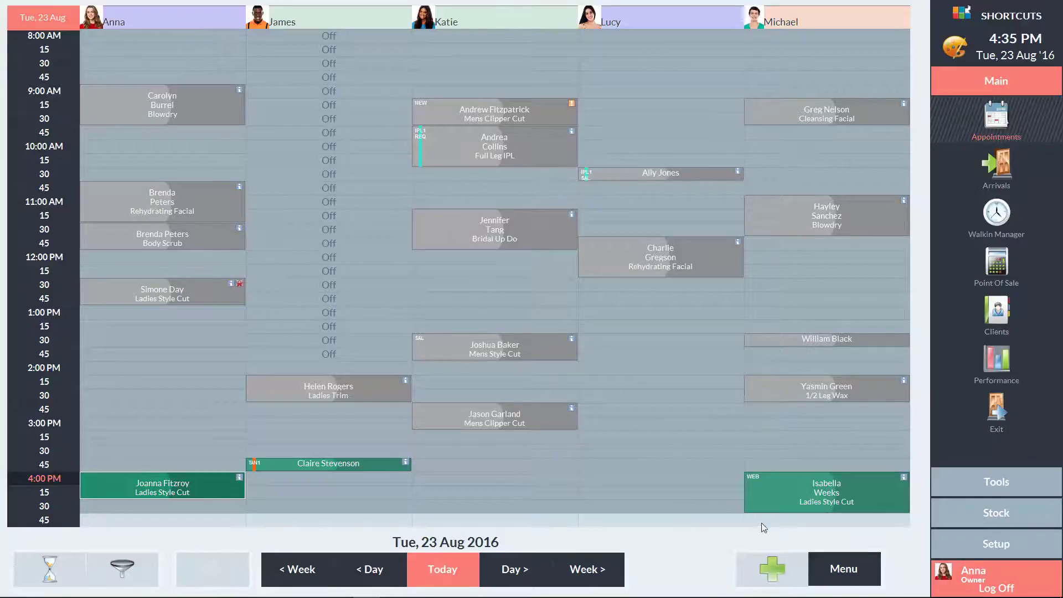
Check out the Apprentice's 4:00 PM appointment and reassign it to a Senior Stylist, making it 55.00.
right_click(877, 484)
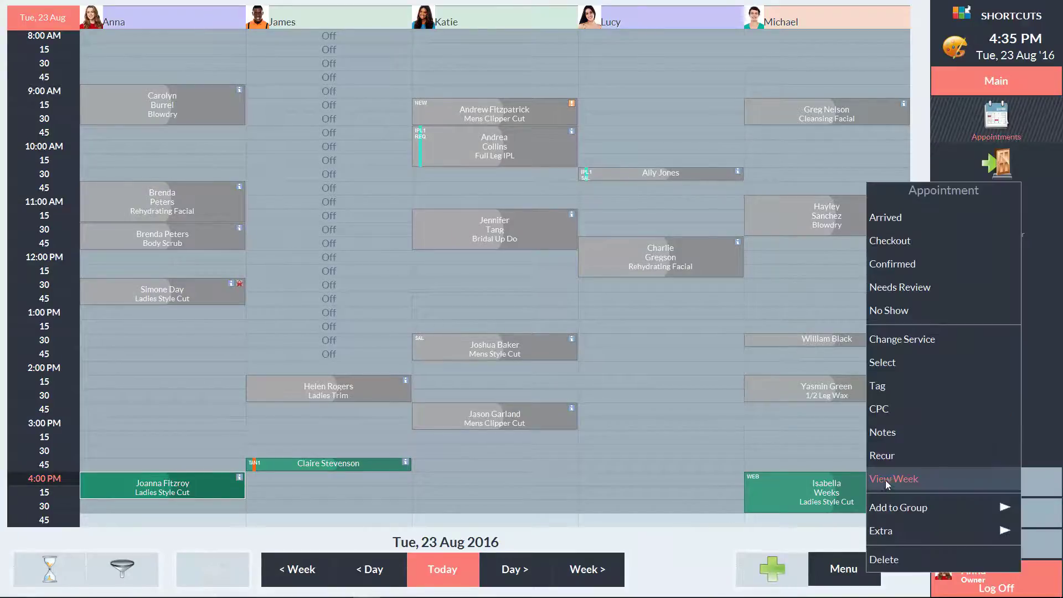
left_click(914, 241)
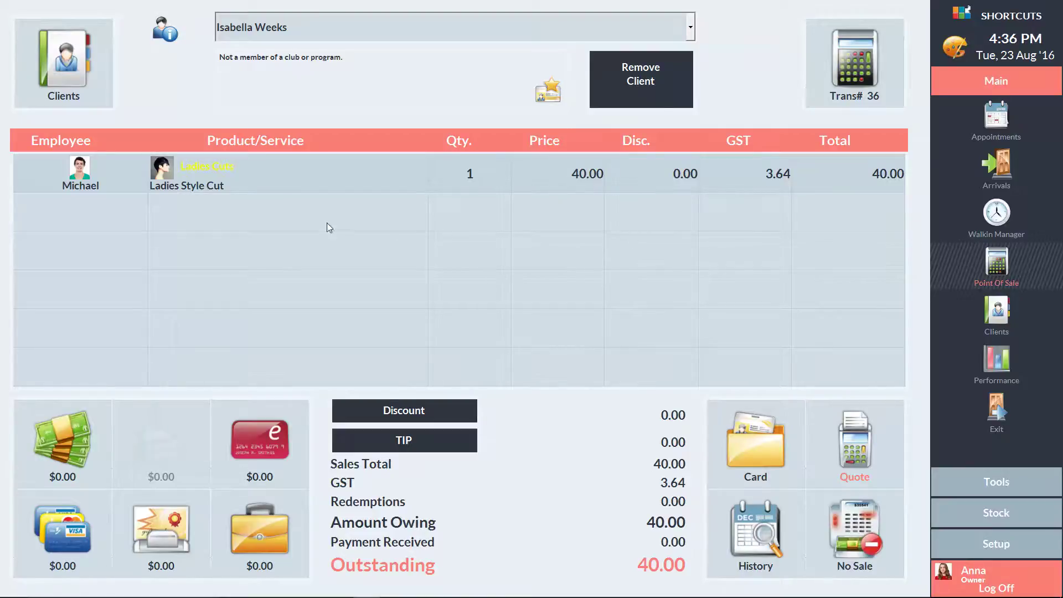
left_click(102, 169)
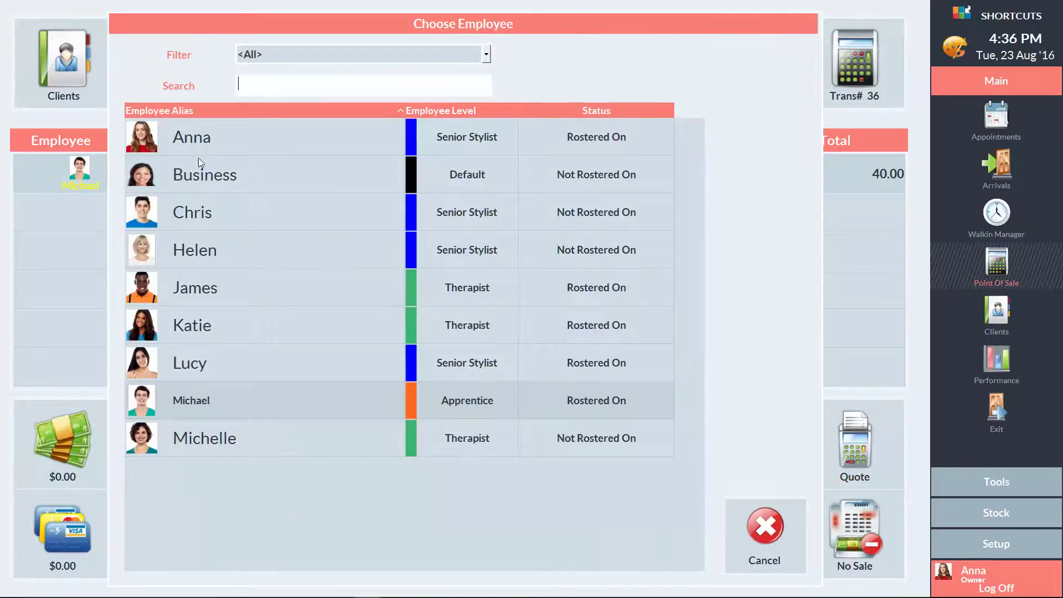
left_click(218, 138)
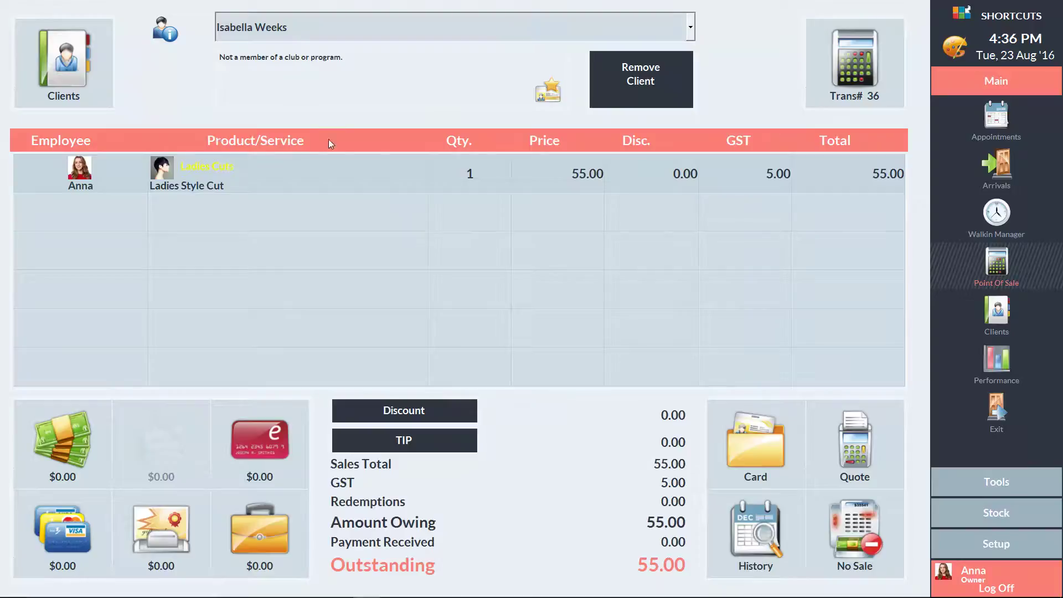